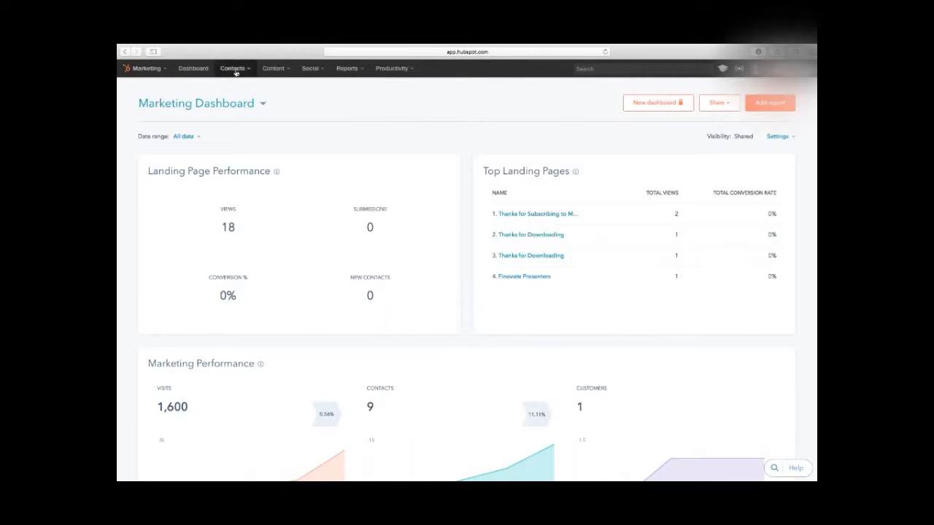
# Step: Start creating a new persona from the Top Personas report on the Marketing Dashboard
pyautogui.click(144, 68)
pyautogui.click(147, 91)
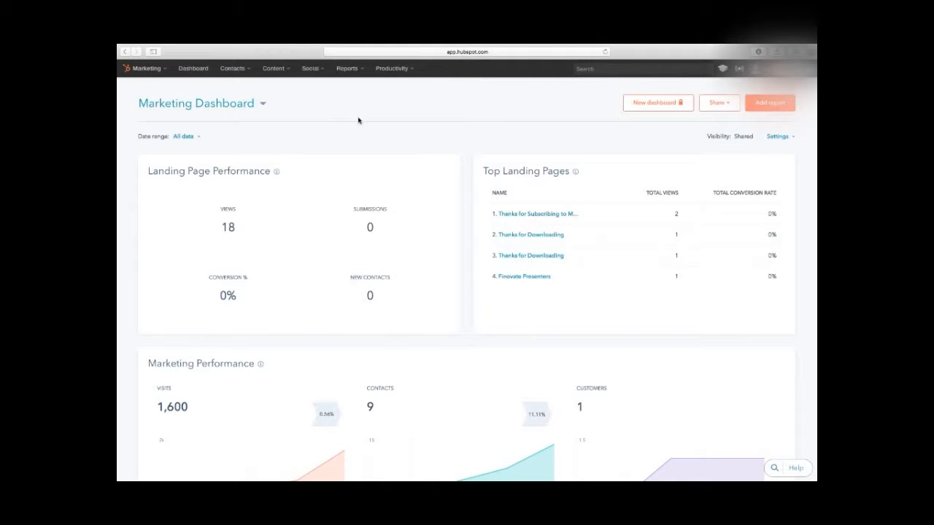
pyautogui.scroll(-10, 358, 121)
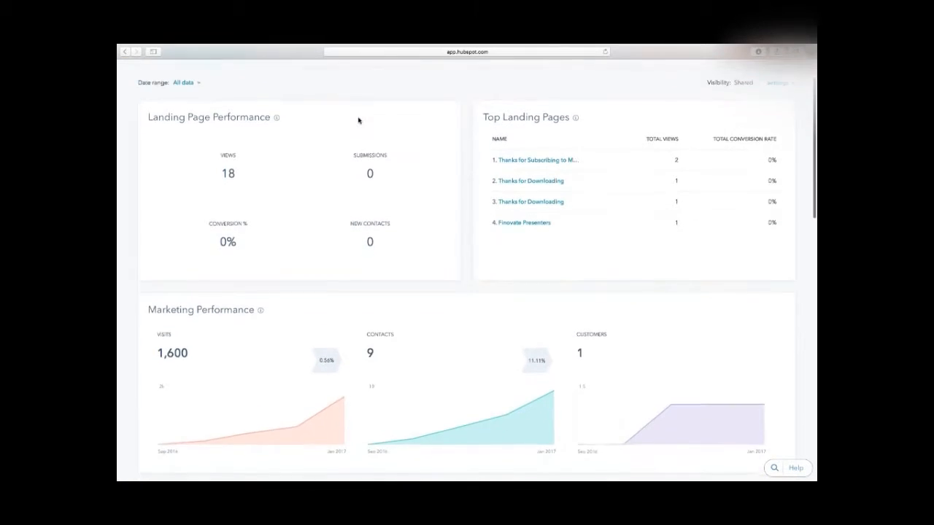
pyautogui.scroll(-8, 358, 116)
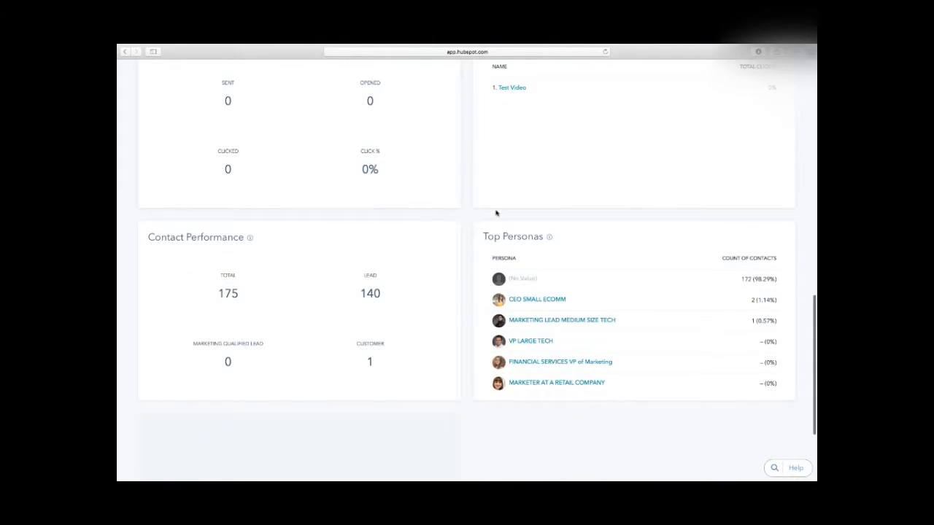
pyautogui.moveTo(533, 240)
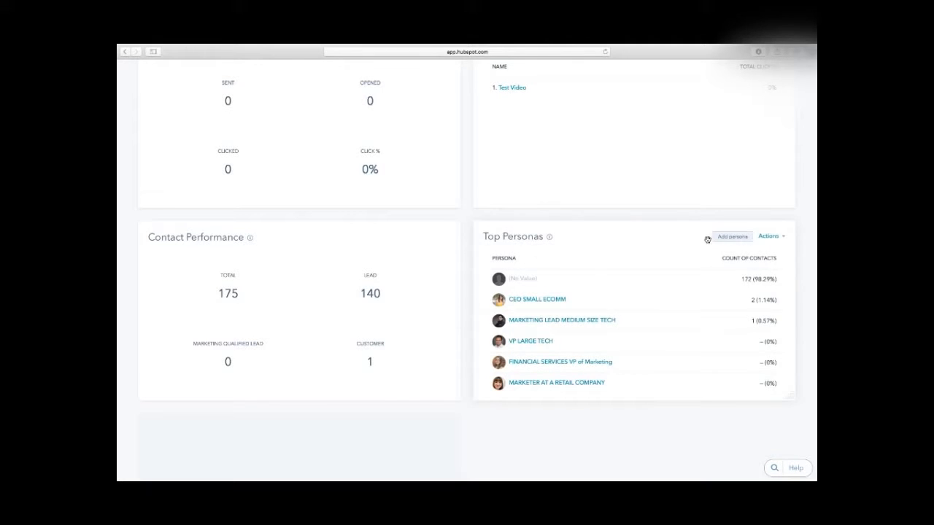
pyautogui.click(745, 239)
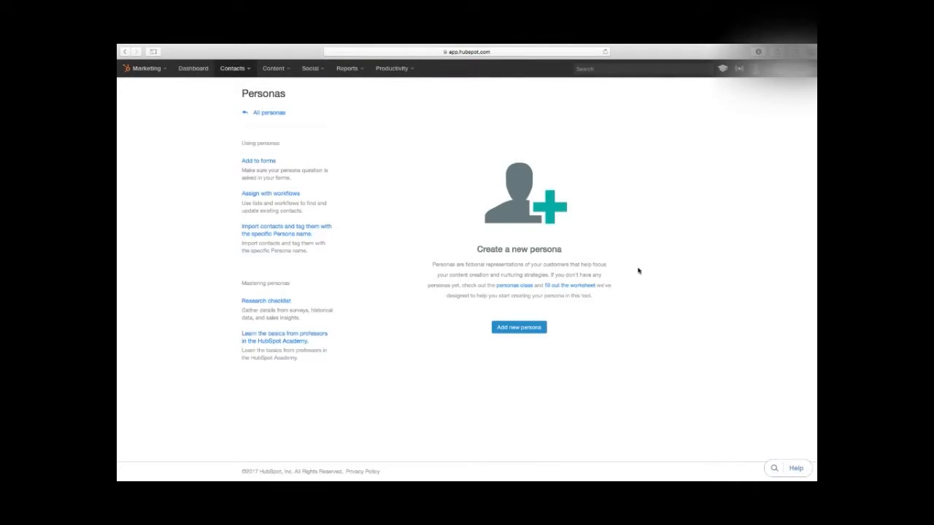
pyautogui.click(519, 328)
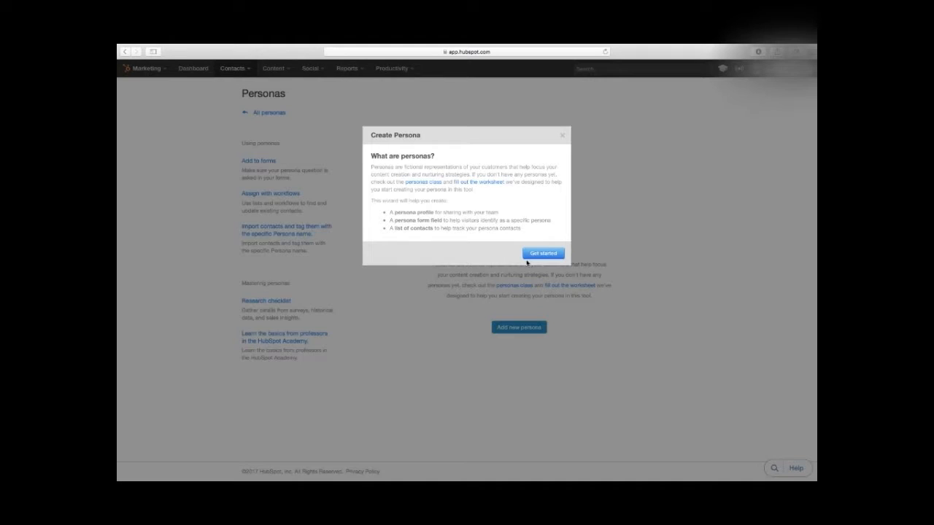
pyautogui.click(538, 256)
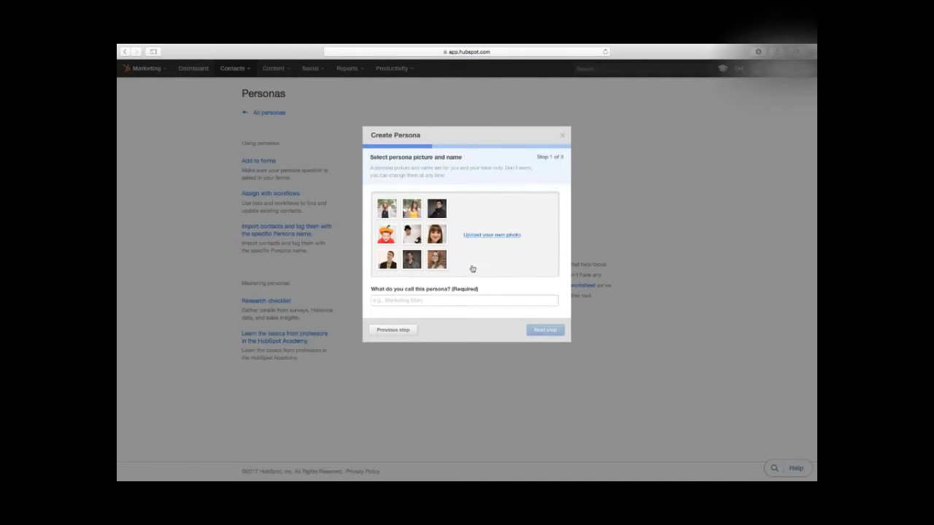
# Step: Choose the photo of the man in a dark jacket and name the new persona Testing Persona
pyautogui.click(436, 259)
pyautogui.click(392, 260)
pyautogui.click(392, 260)
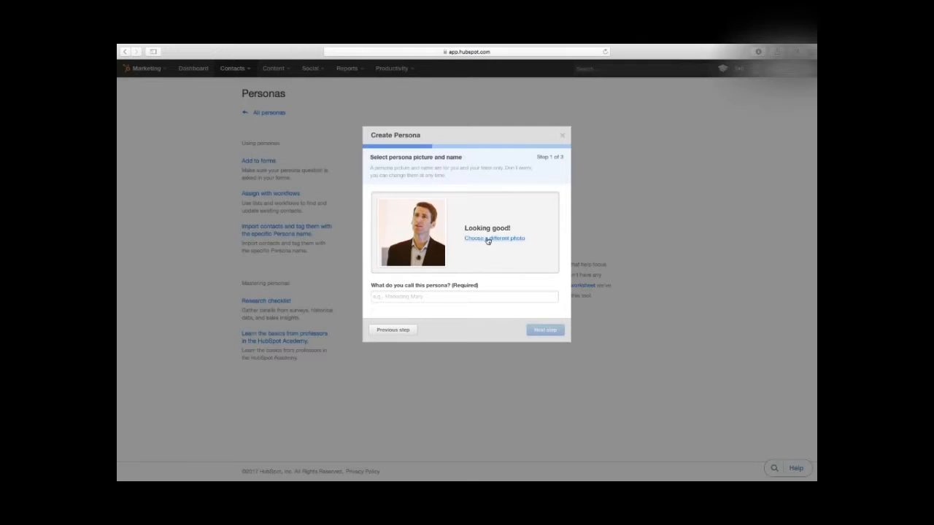
pyautogui.click(456, 297)
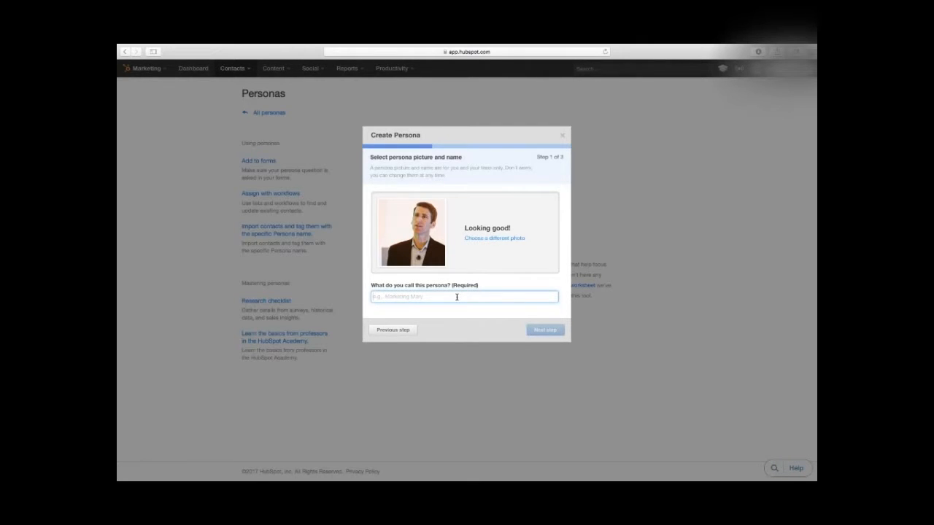
pyautogui.write('Te')
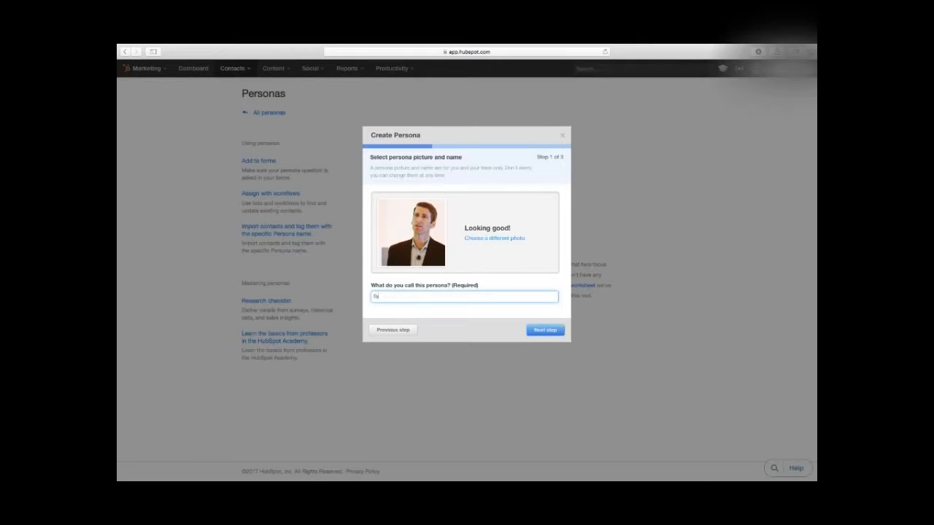
pyautogui.write('sting Persona')
pyautogui.click(547, 330)
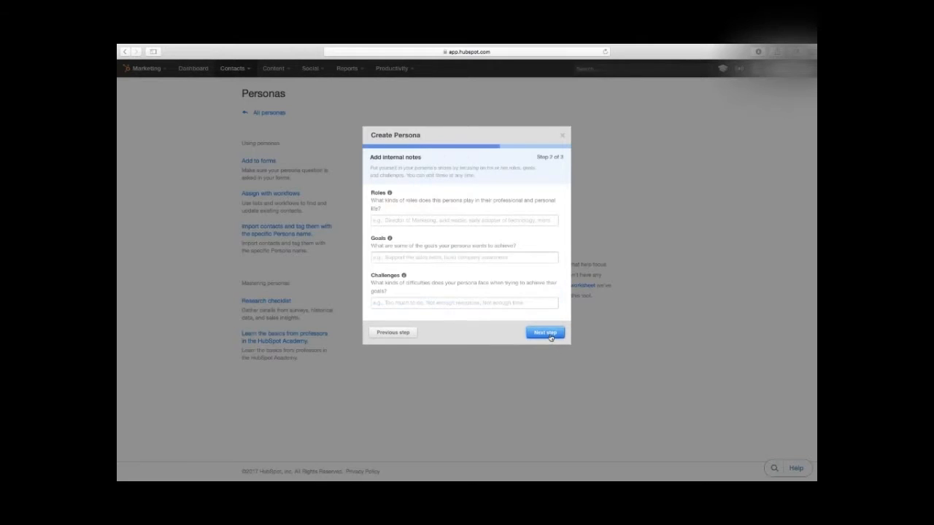
# Step: Review the persona's Roles, Goals, Challenges and form field questions, and close the wizard without completing it
pyautogui.click(460, 220)
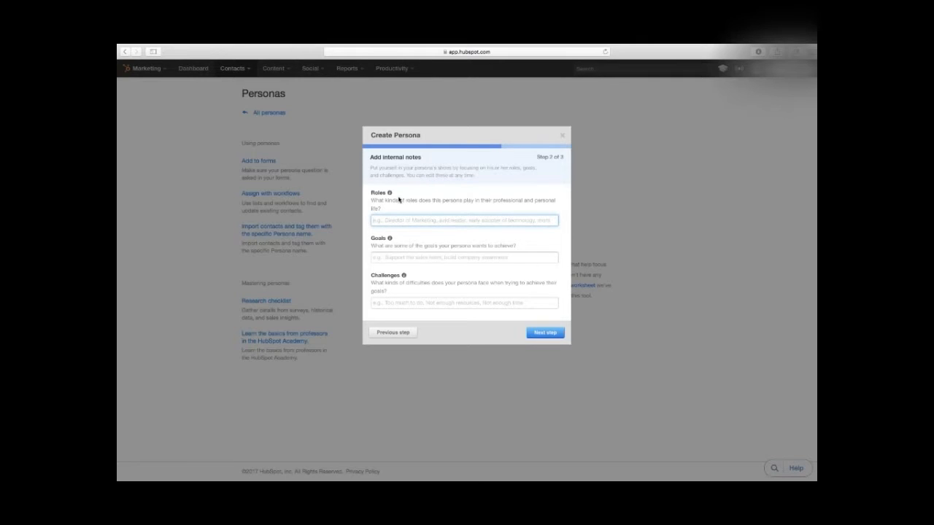
pyautogui.moveTo(390, 194)
pyautogui.moveTo(390, 240)
pyautogui.moveTo(403, 277)
pyautogui.click(545, 331)
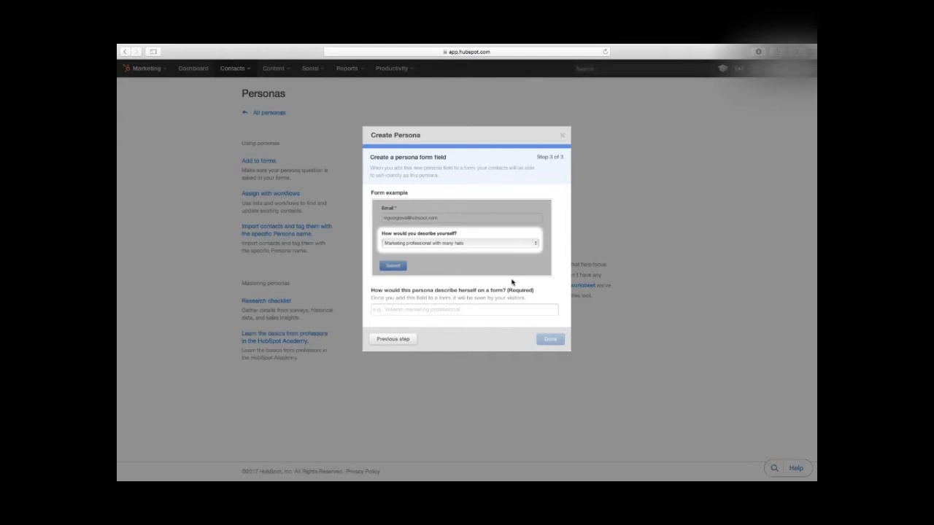
pyautogui.click(563, 138)
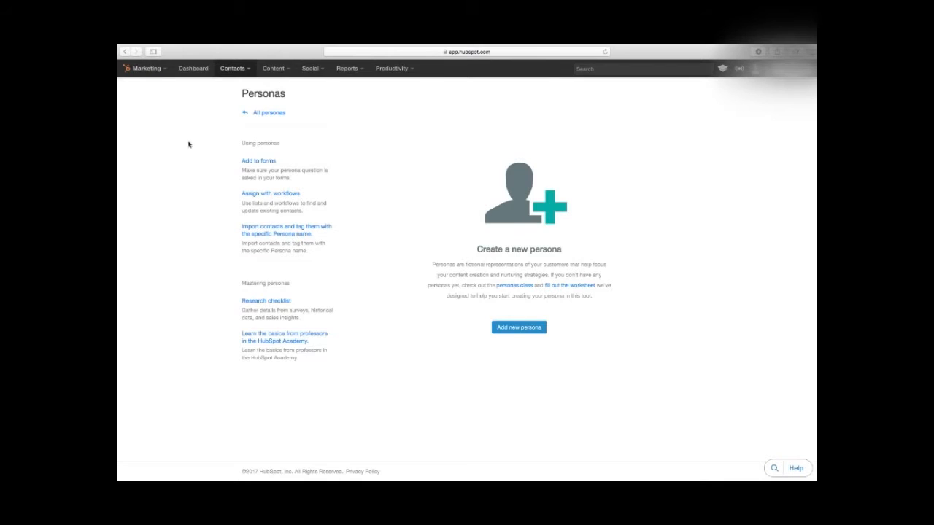
# Step: Open the CEO SMALL ECOMM persona from the dashboard's Top Personas report and review its notes, demographics and story
pyautogui.click(267, 112)
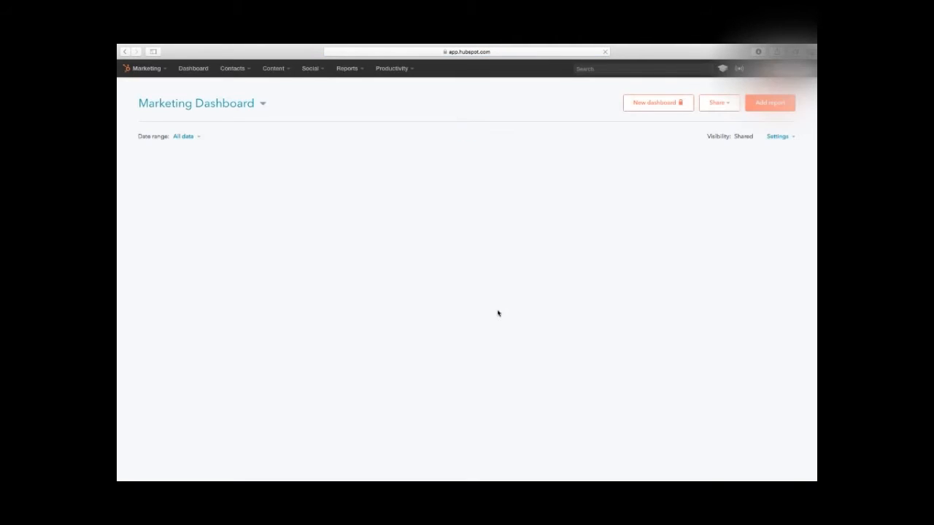
pyautogui.scroll(-10, 525, 315)
pyautogui.scroll(-8, 556, 318)
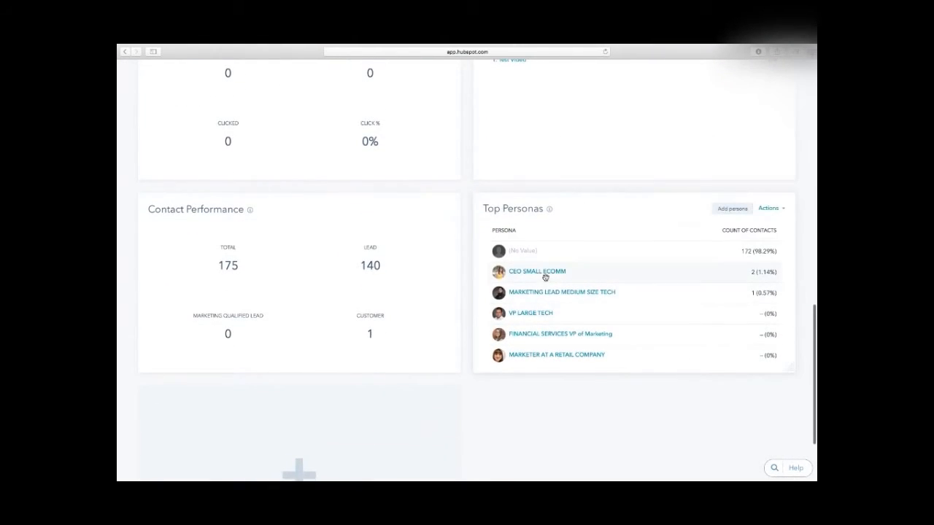
pyautogui.click(545, 276)
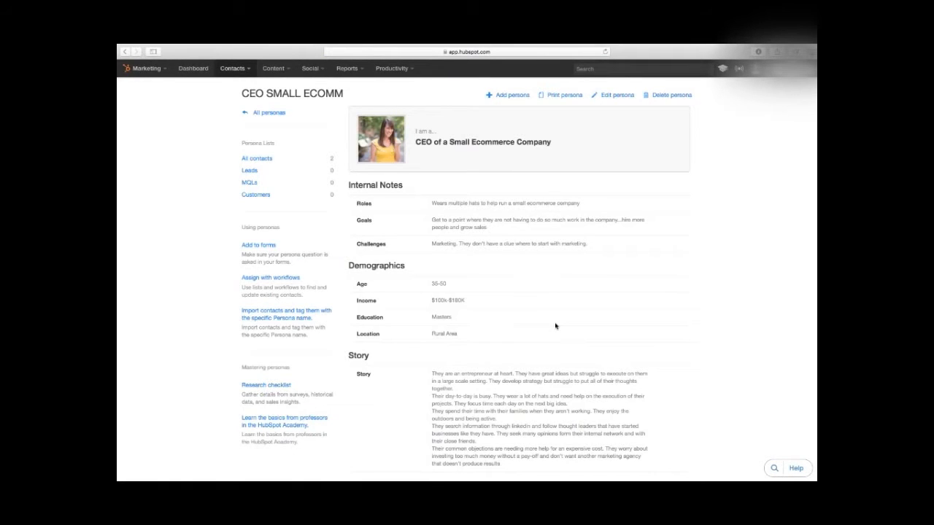
pyautogui.scroll(-2, 508, 309)
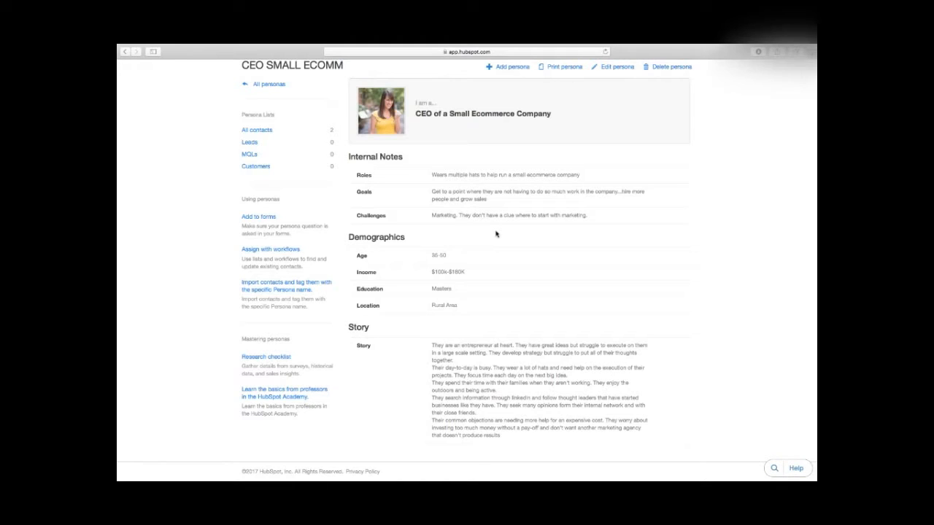
pyautogui.scroll(-1, 504, 300)
pyautogui.scroll(2, 508, 334)
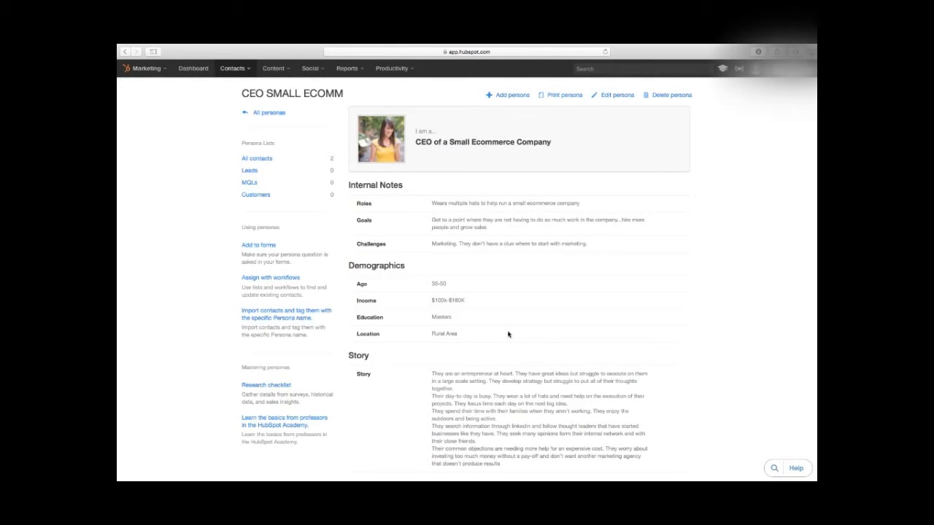
# Step: Return to the Marketing Dashboard and open the widget library with its Sales and Marketing categories expanded
pyautogui.click(277, 116)
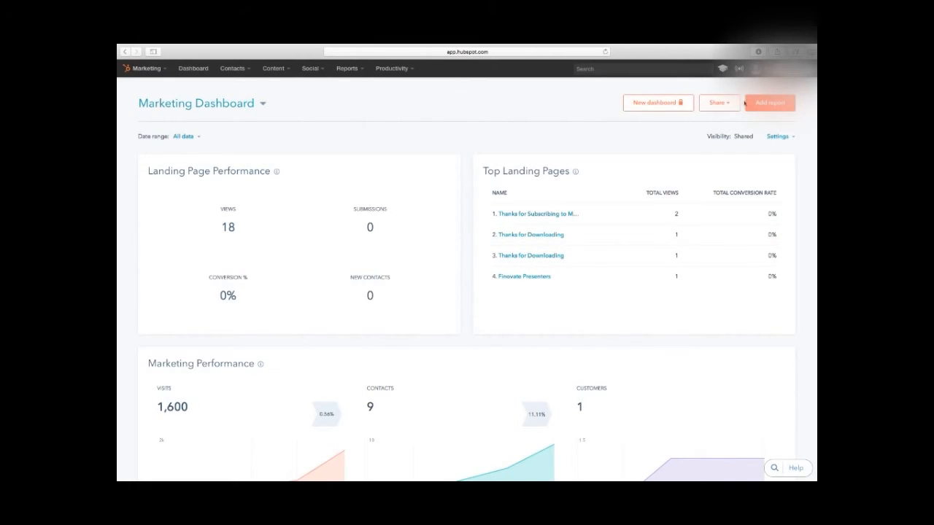
pyautogui.click(755, 107)
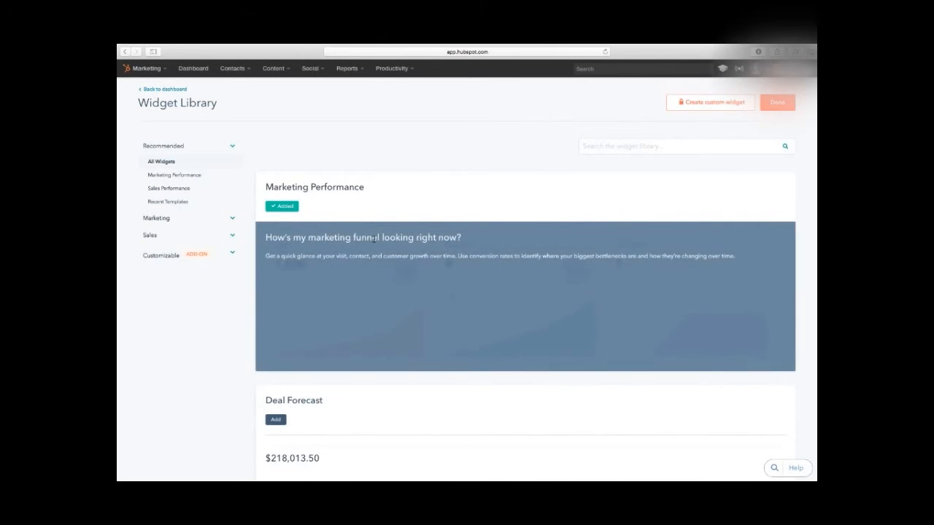
pyautogui.click(233, 238)
pyautogui.click(234, 219)
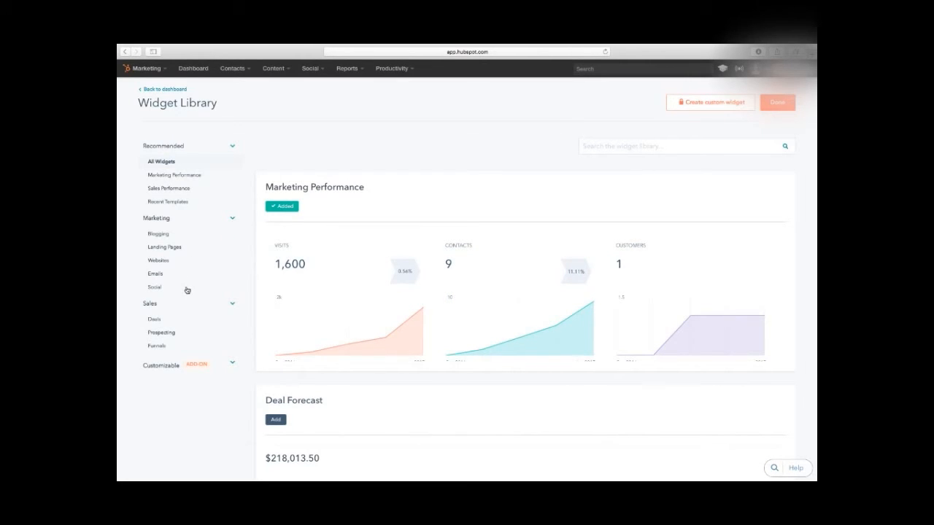
# Step: Browse the widget library's performance, persona, social and contact lifecycle reports
pyautogui.scroll(-10, 215, 392)
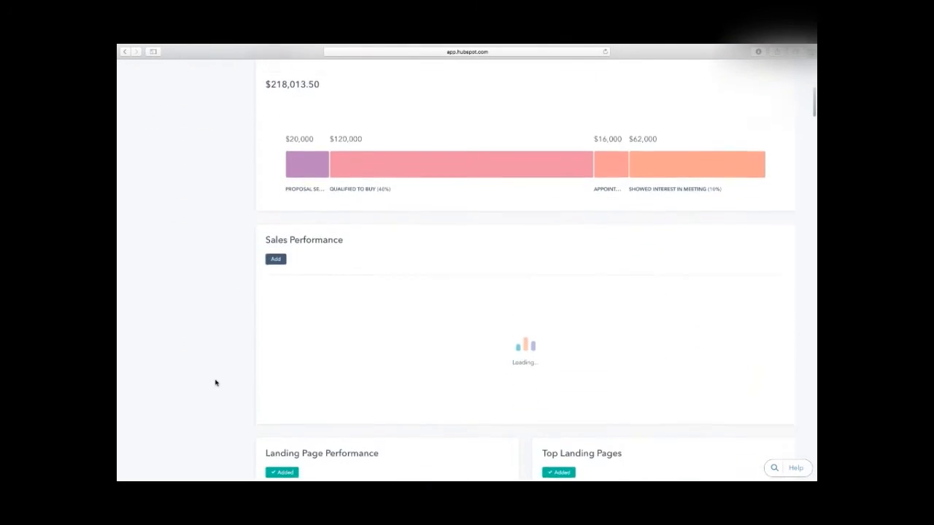
pyautogui.scroll(-6, 215, 379)
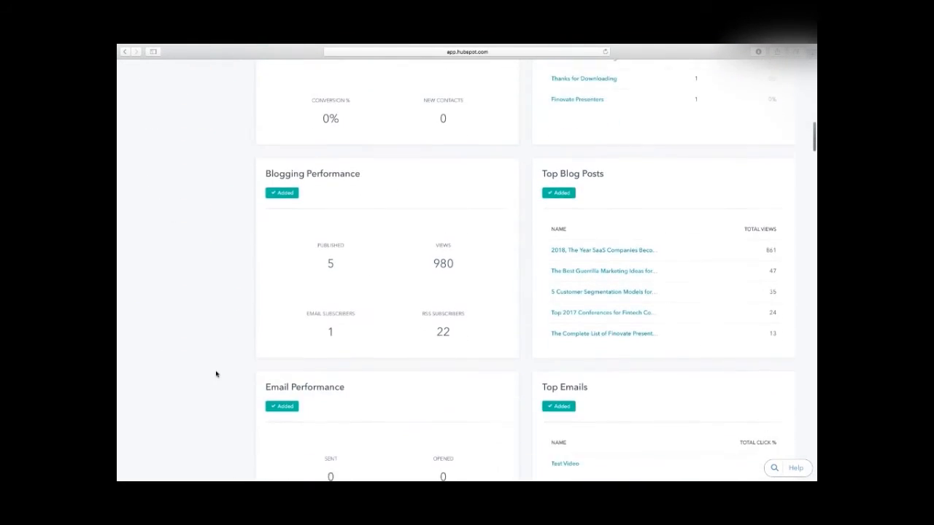
pyautogui.scroll(-5, 216, 365)
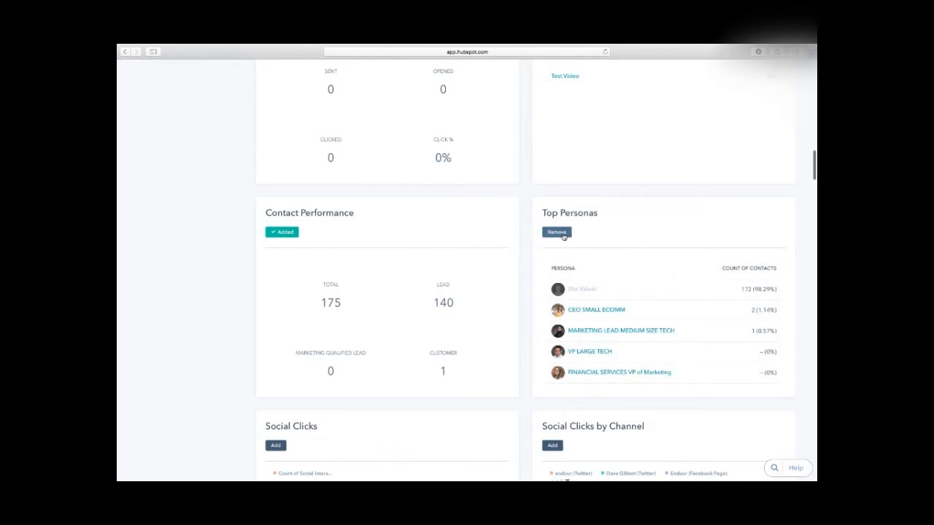
pyautogui.moveTo(462, 307)
pyautogui.scroll(-5, 192, 302)
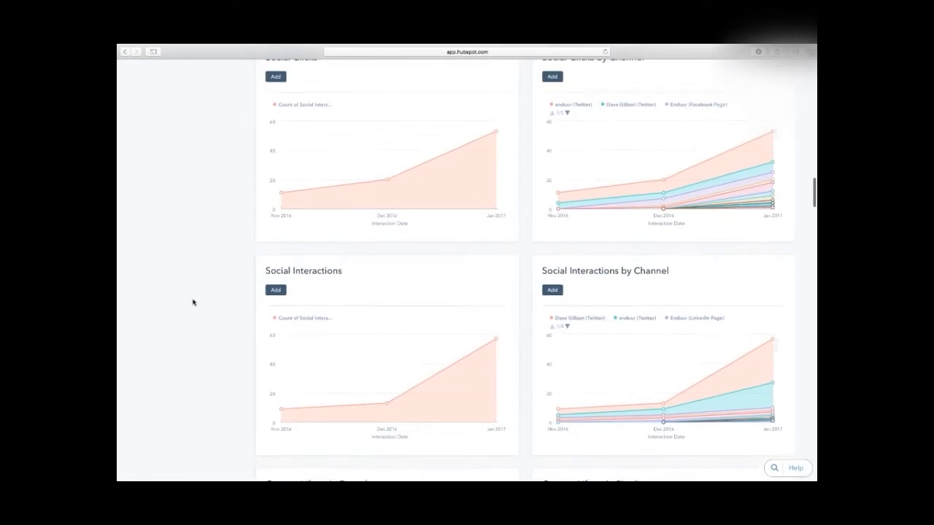
pyautogui.scroll(2, 192, 302)
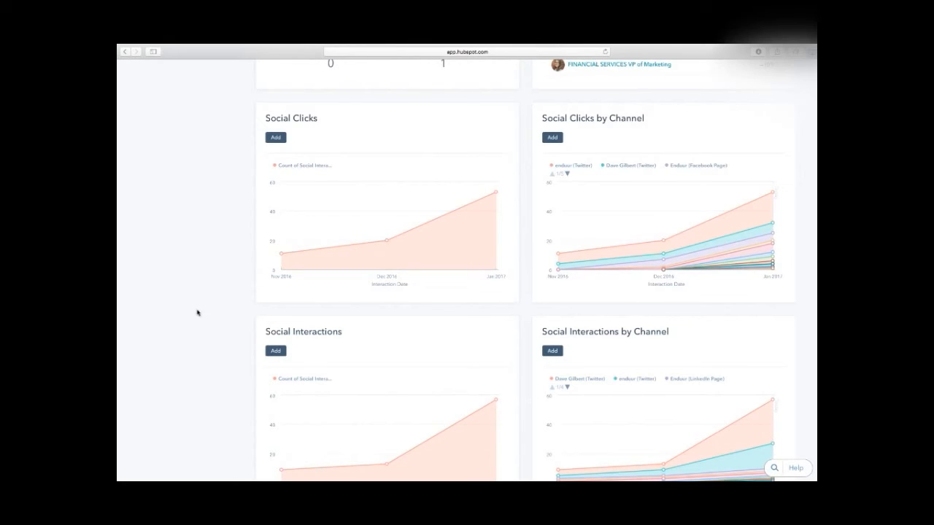
pyautogui.scroll(-5, 197, 312)
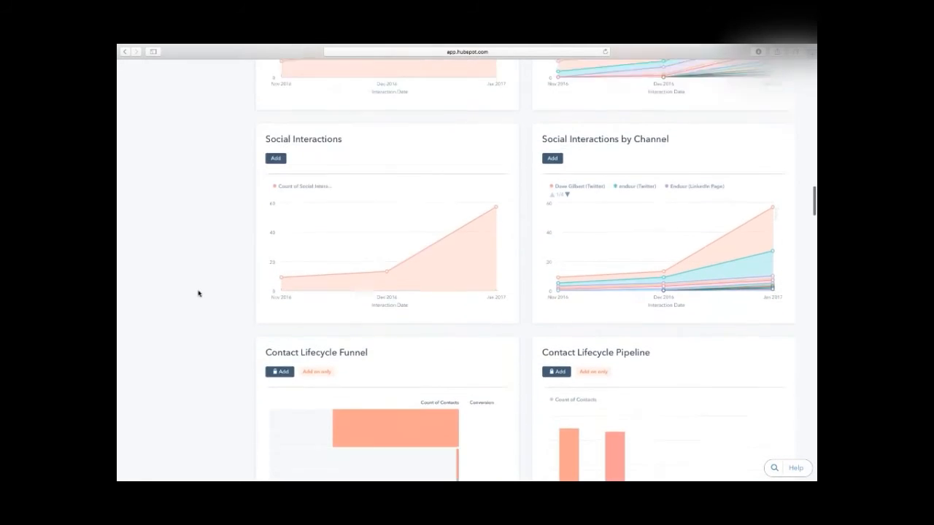
pyautogui.scroll(-1, 197, 280)
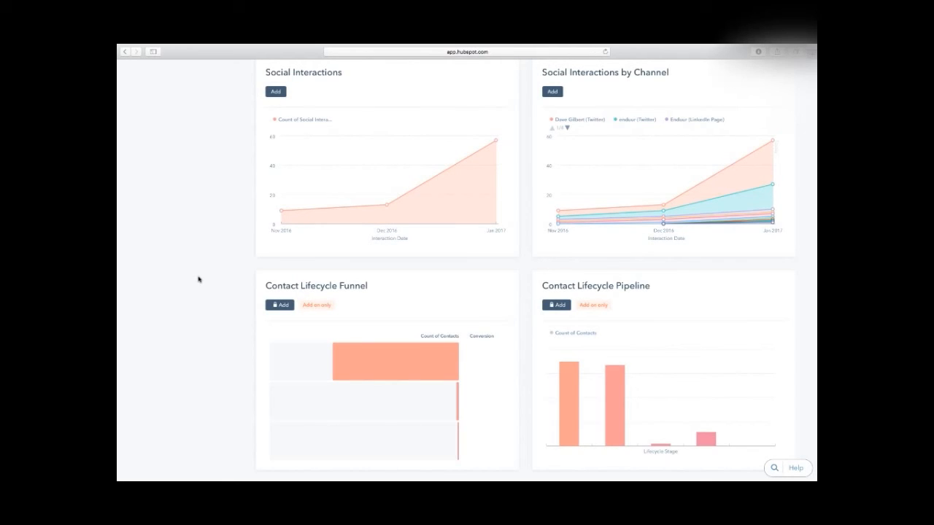
pyautogui.scroll(15, 198, 279)
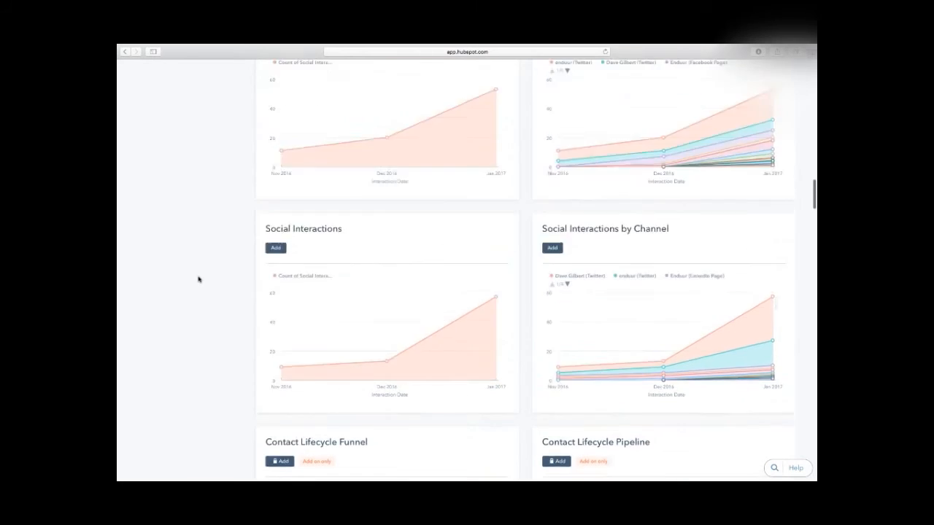
pyautogui.scroll(4, 198, 280)
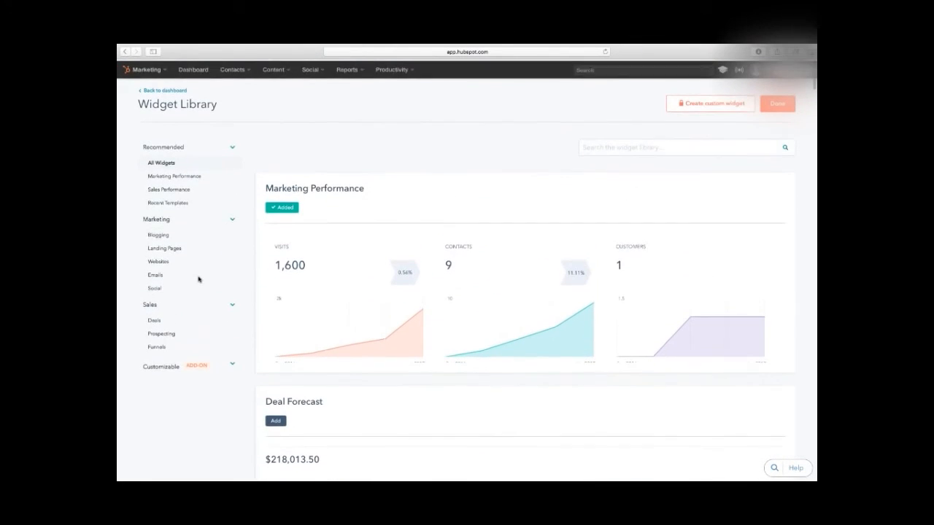
# Step: Add the Deal Forecast widget to the Marketing Dashboard and check its placement there
pyautogui.scroll(-5, 198, 280)
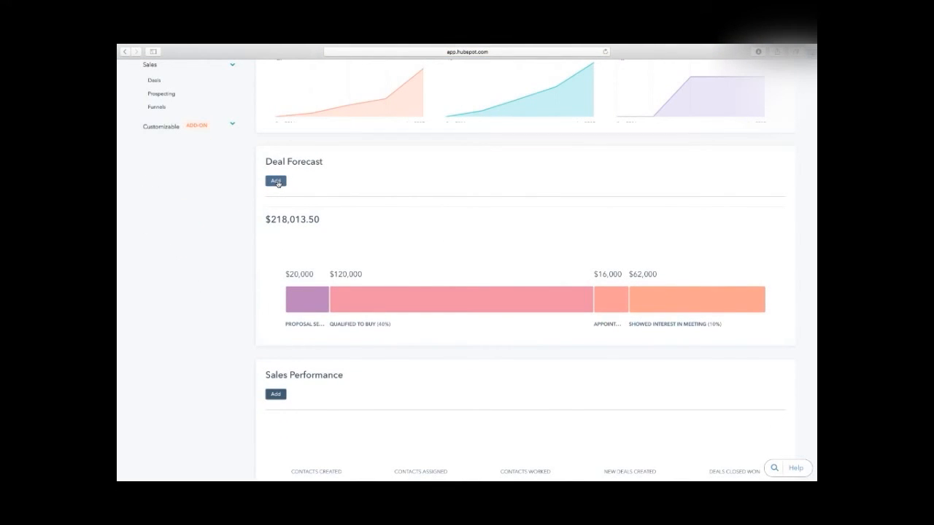
pyautogui.click(277, 182)
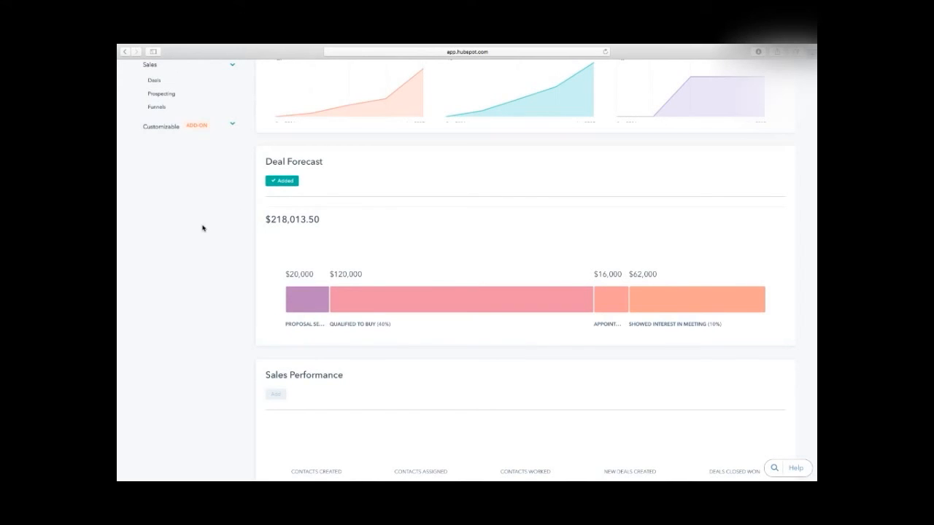
pyautogui.scroll(5, 202, 226)
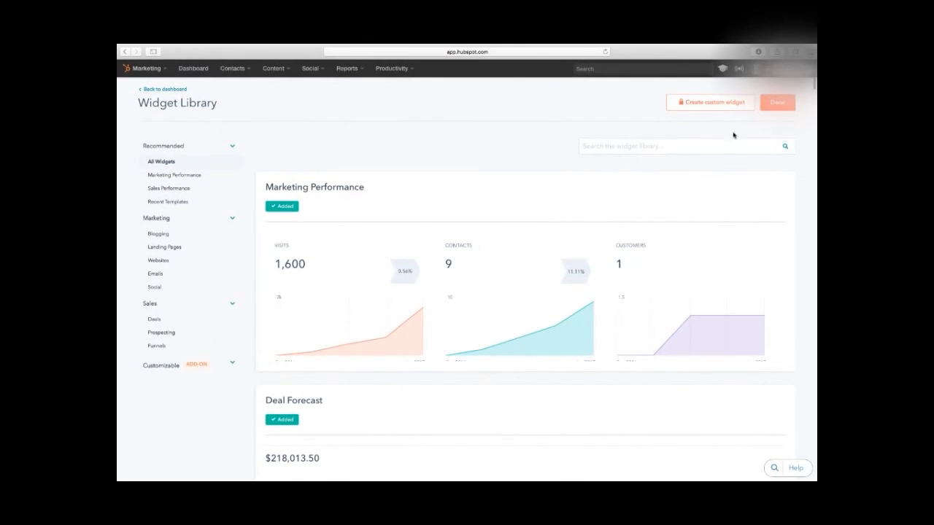
pyautogui.click(774, 103)
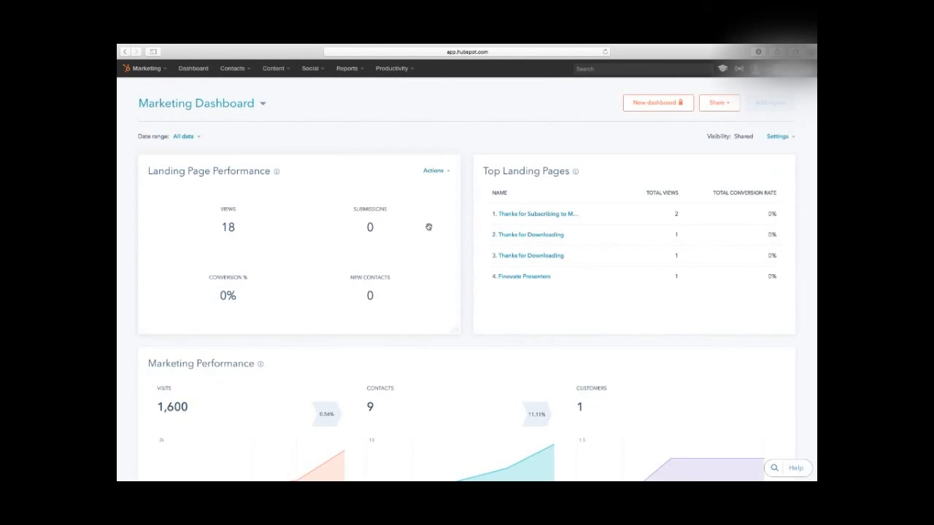
pyautogui.scroll(-10, 429, 224)
pyautogui.scroll(-5, 428, 224)
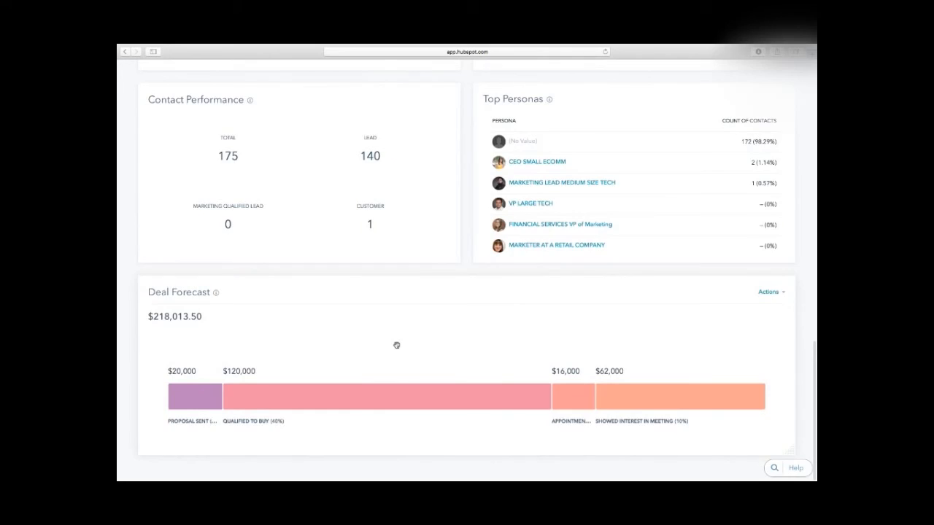
pyautogui.scroll(15, 396, 345)
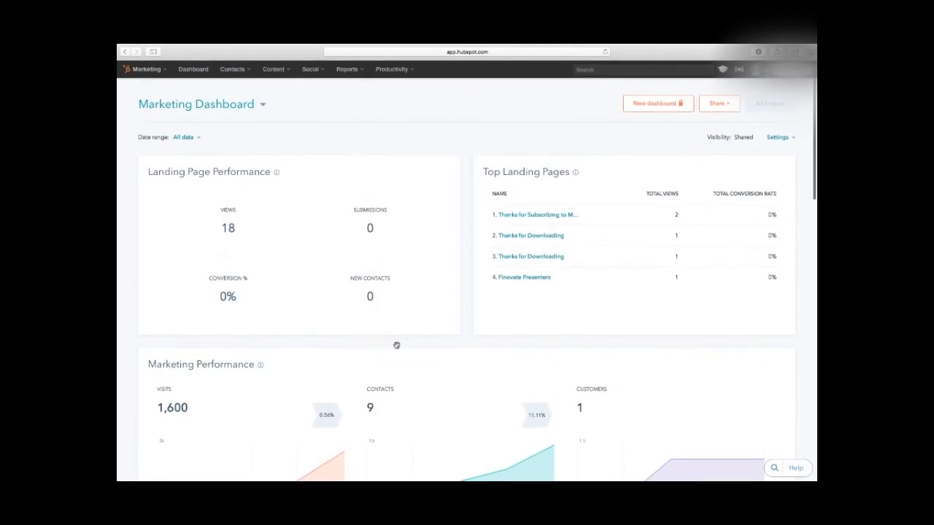